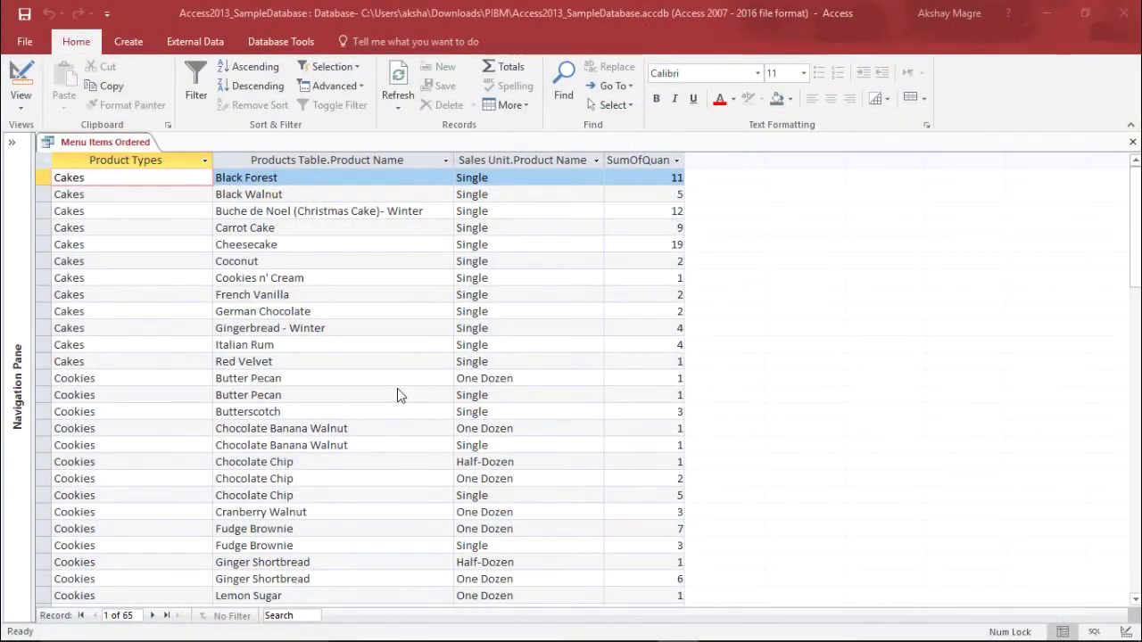
Show the Navigation Pane's query list, then collapse it so the 65-record results fill the window
left_click(11, 142)
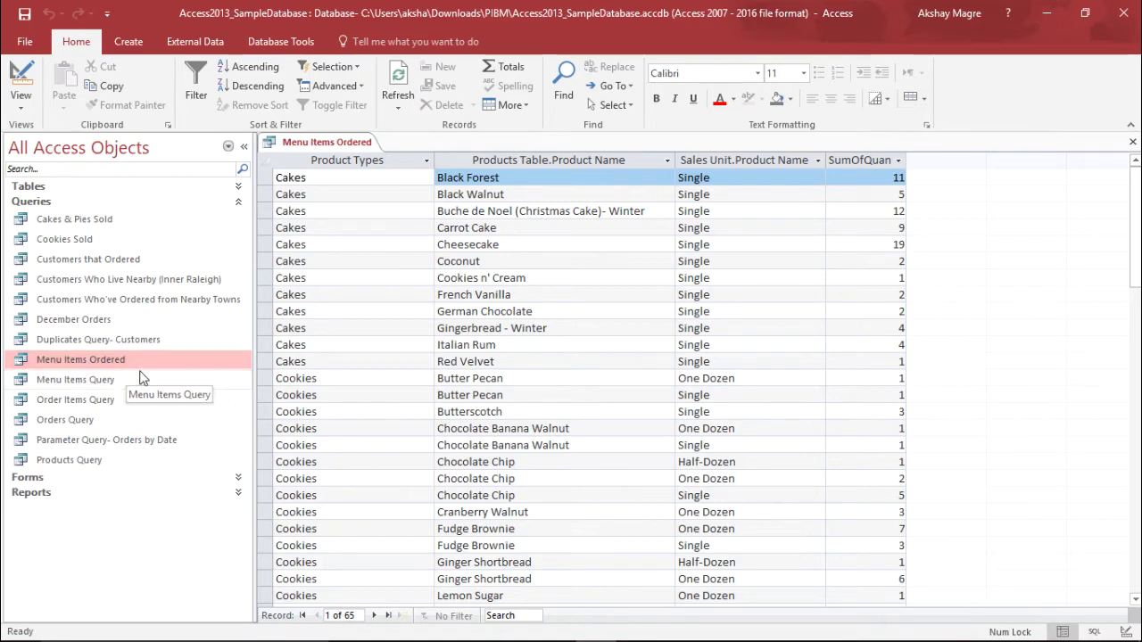
left_click(243, 147)
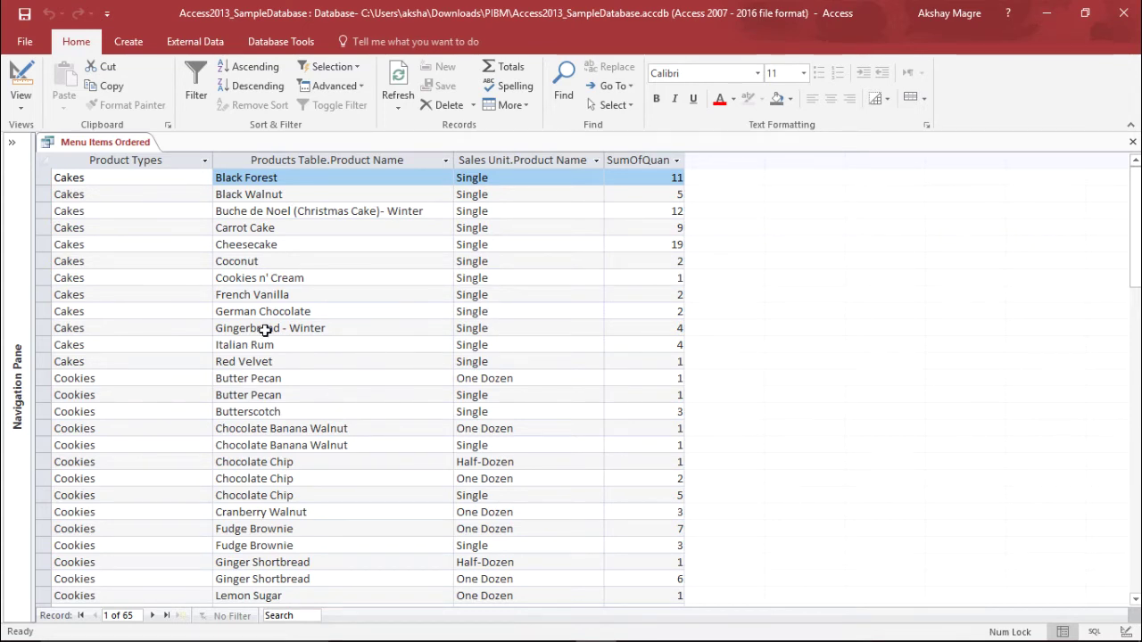
Switch the Menu Items Ordered query to Design view and back to Datasheet view
left_click(25, 80)
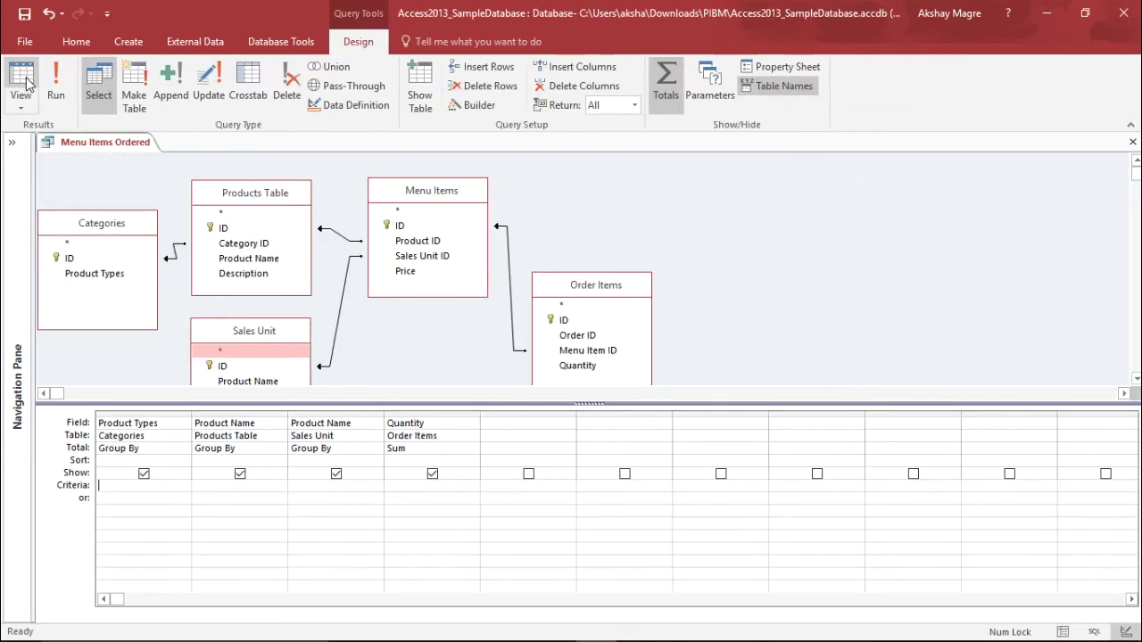
left_click(22, 109)
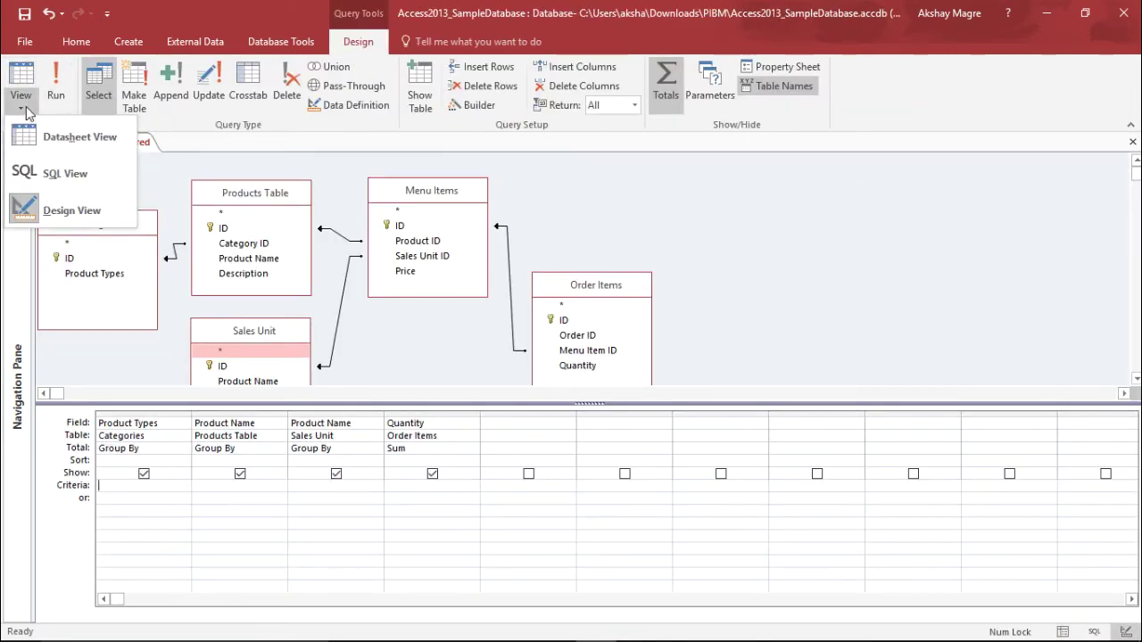
left_click(148, 486)
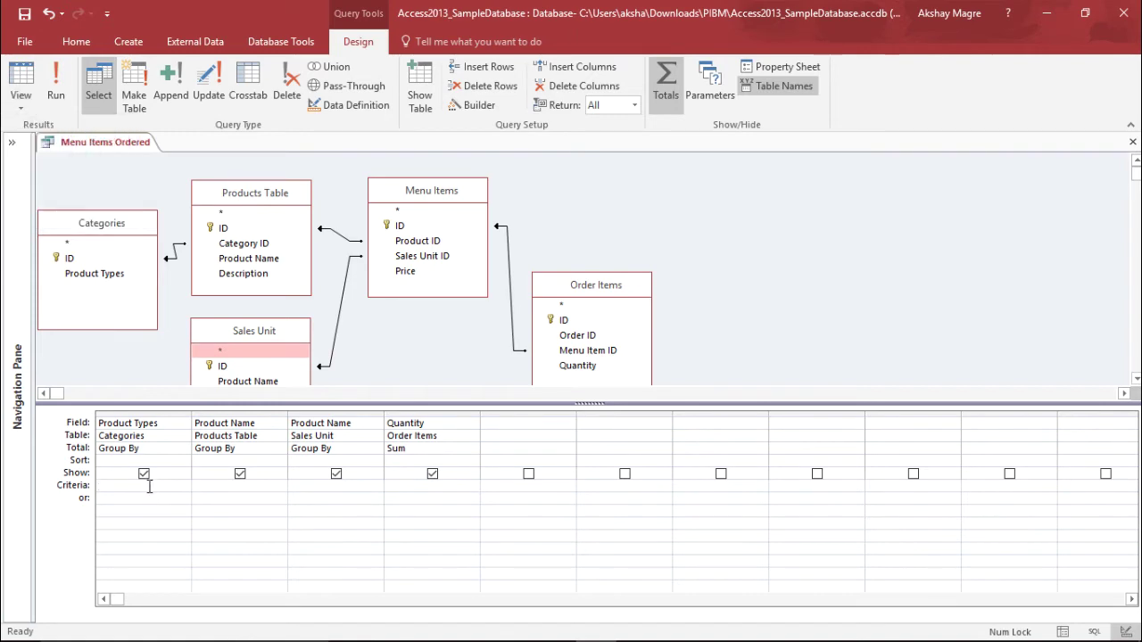
left_click(20, 76)
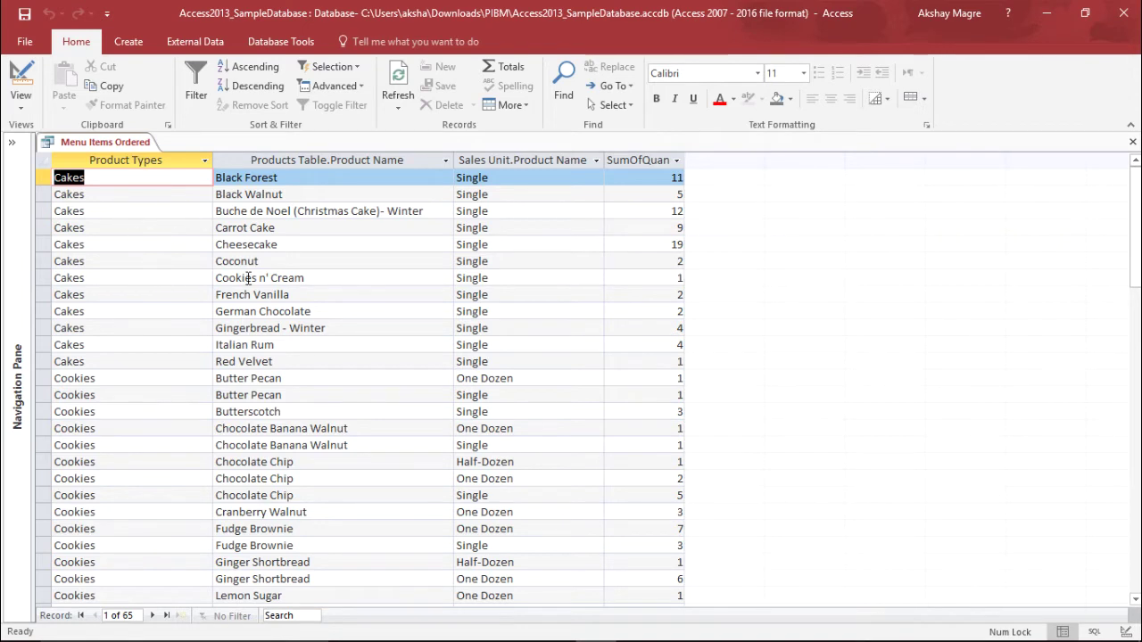
Point out Cakes rows like French Vanilla and Italian Rum, then Cookies, Cupcakes and Pastries rows
left_click(134, 223)
left_click(123, 294)
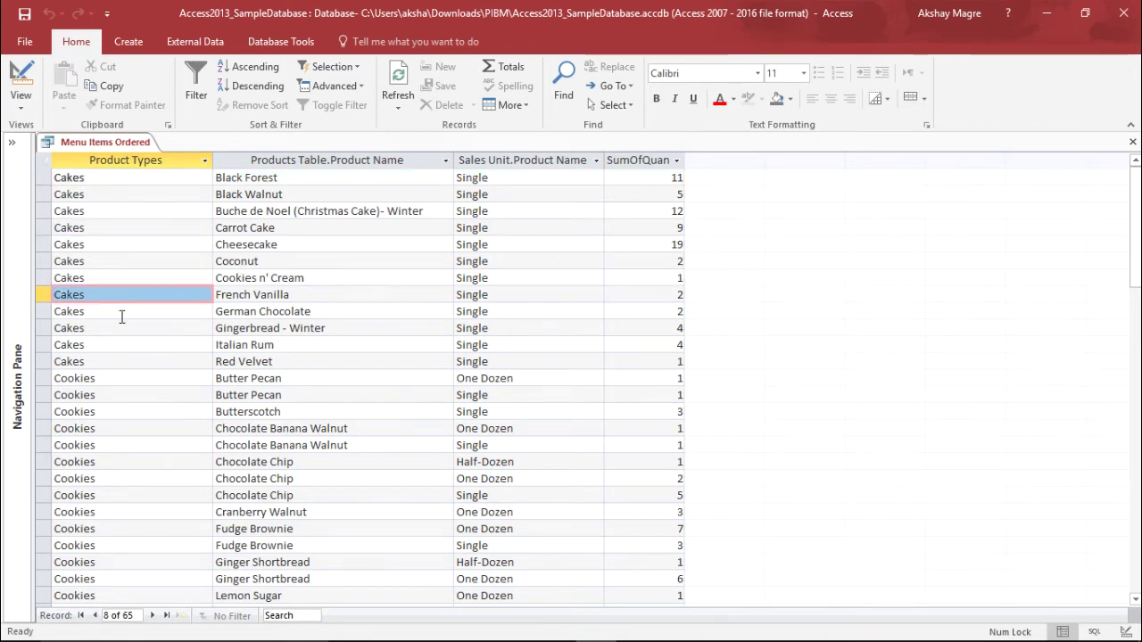
left_click(101, 395)
left_click(106, 346)
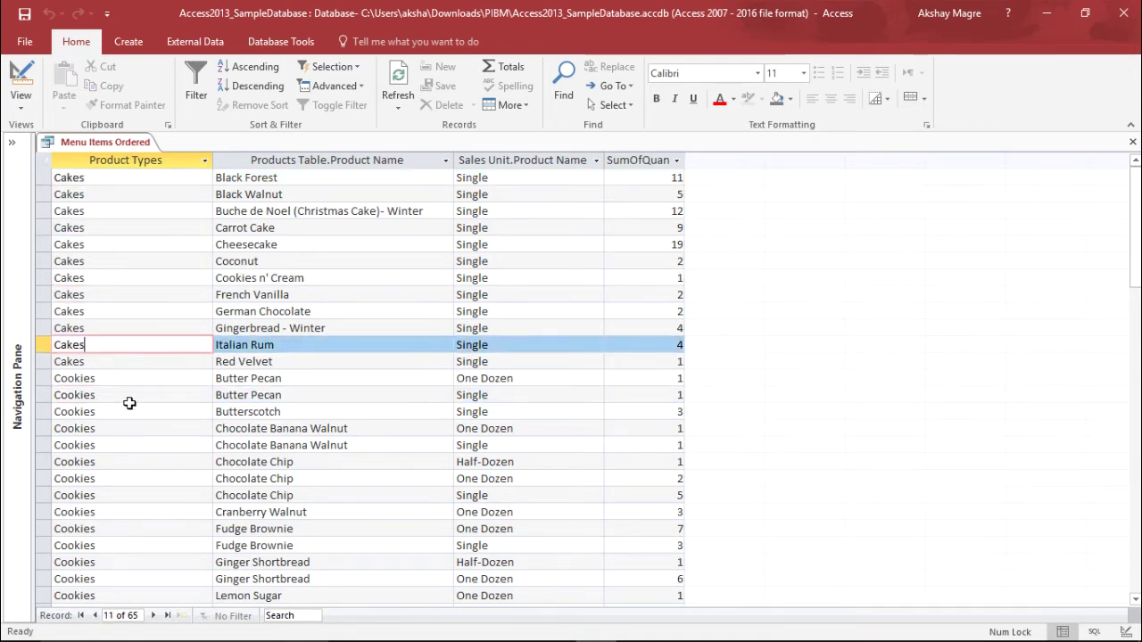
left_click(123, 478)
scroll(130, 471, "down", 8)
left_click(114, 392)
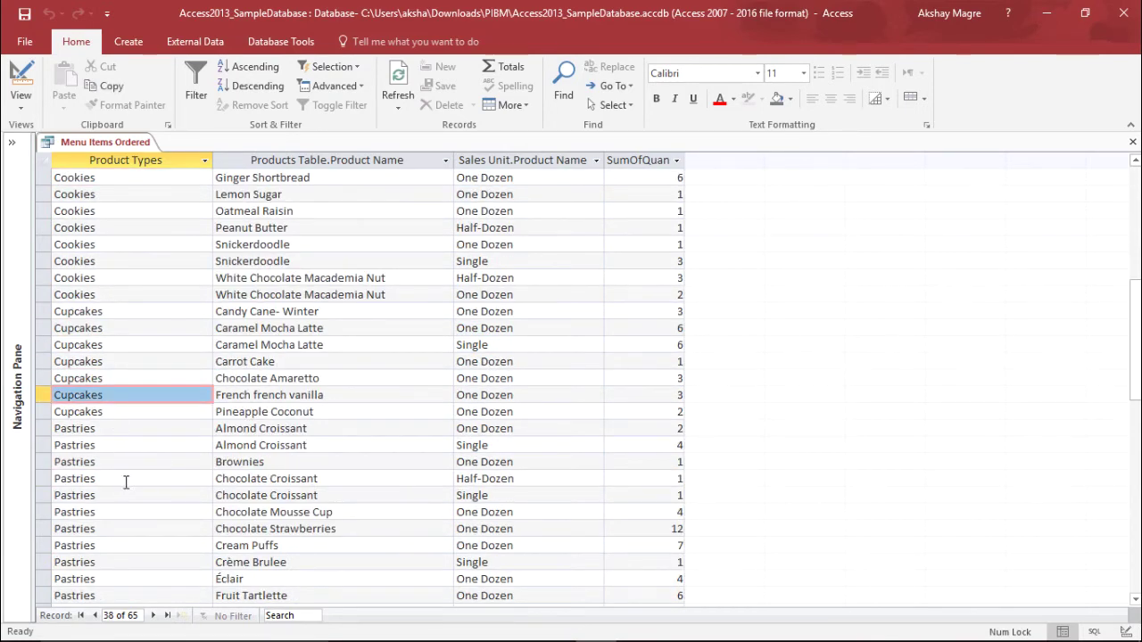
left_click(96, 498)
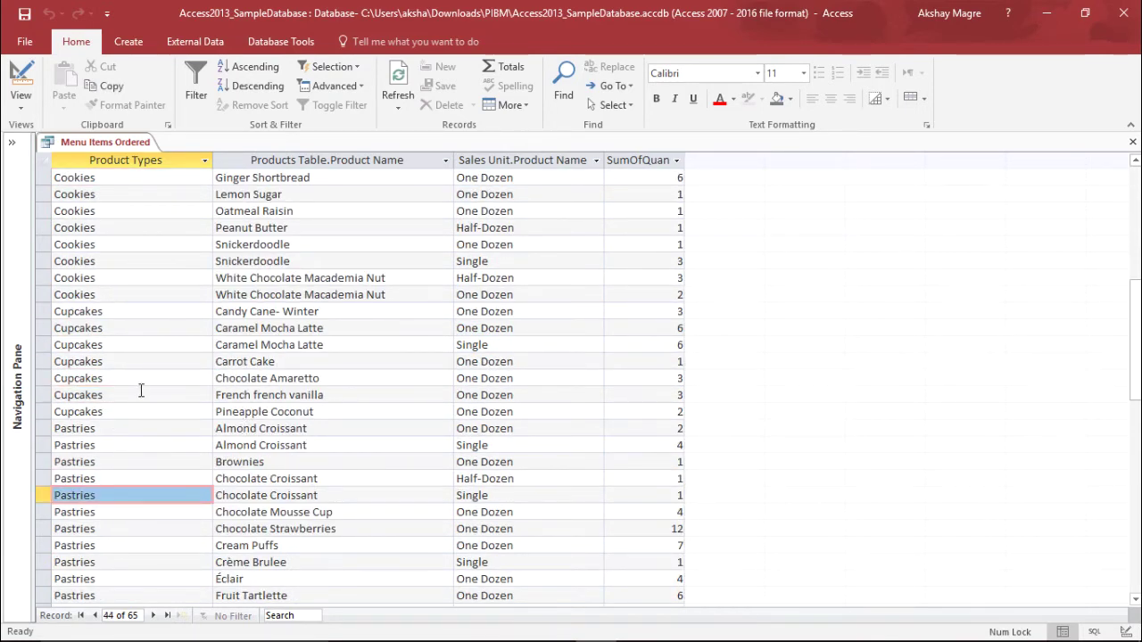
Scroll through the records and highlight the Carrot Cake and Butterscotch Cookies rows
scroll(141, 390, "up", 7)
scroll(132, 392, "down", 8)
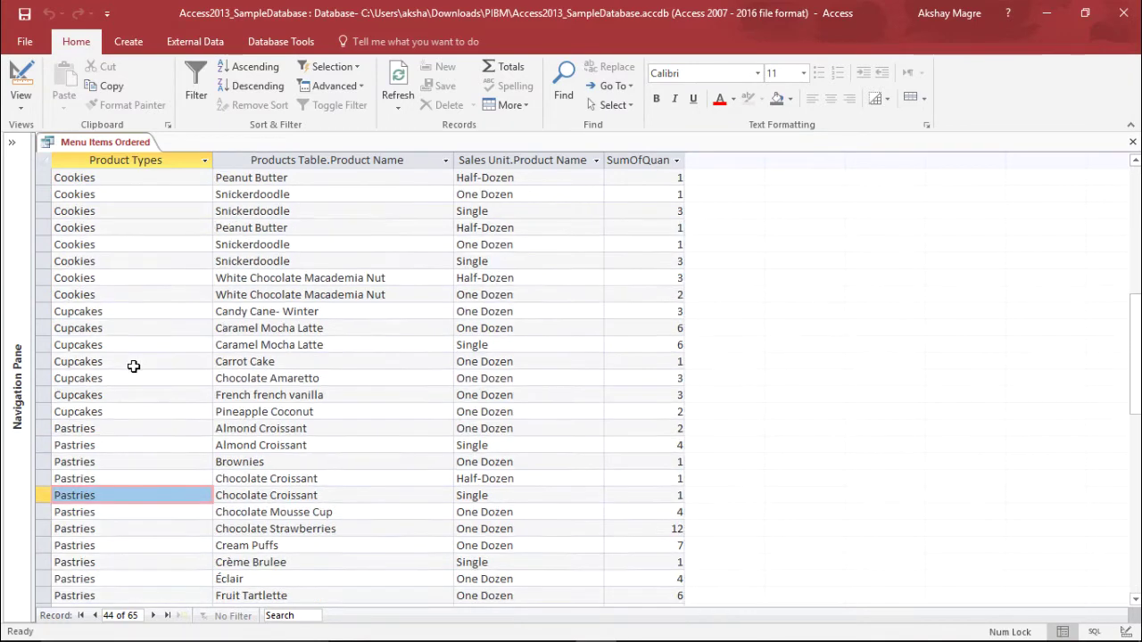
scroll(134, 366, "up", 8)
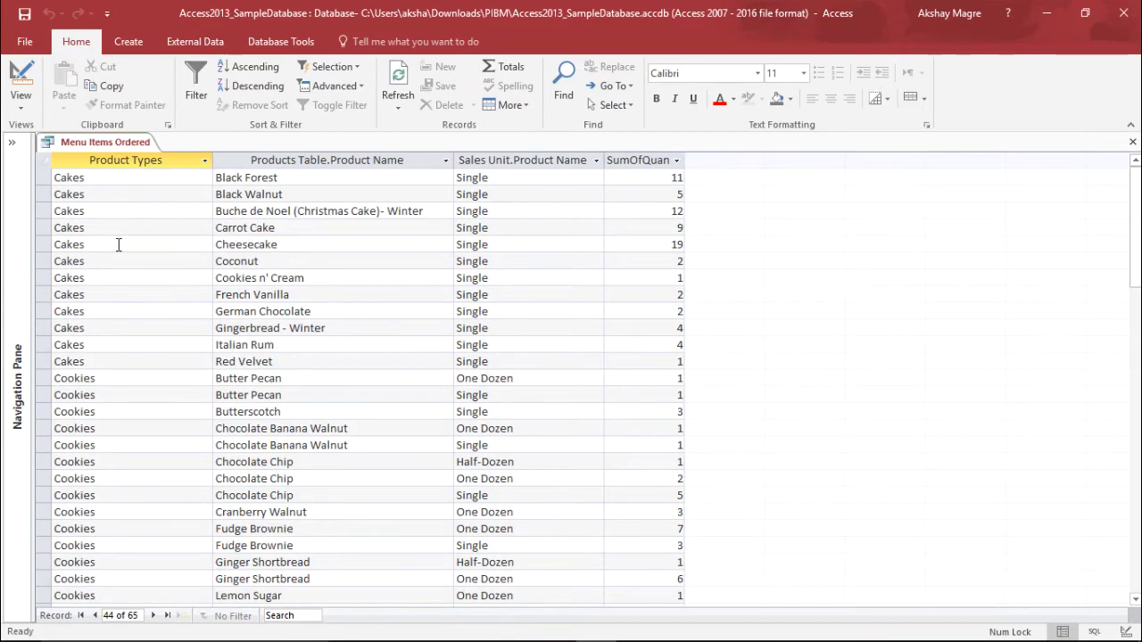
scroll(141, 328, "down", 5)
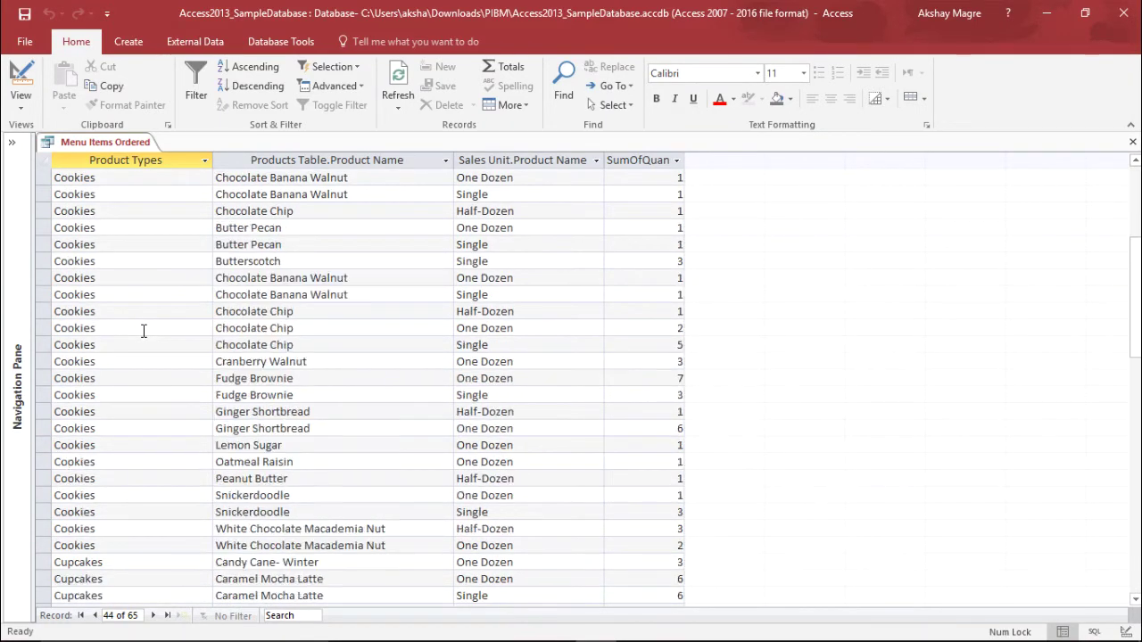
scroll(143, 331, "up", 5)
left_click(116, 229)
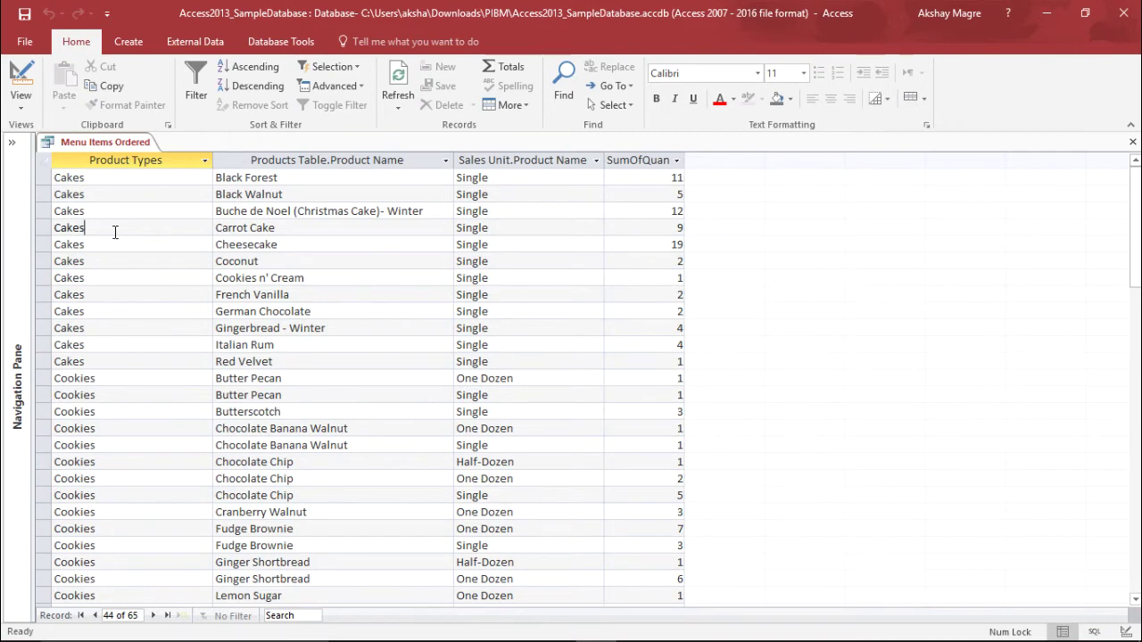
left_click(133, 413)
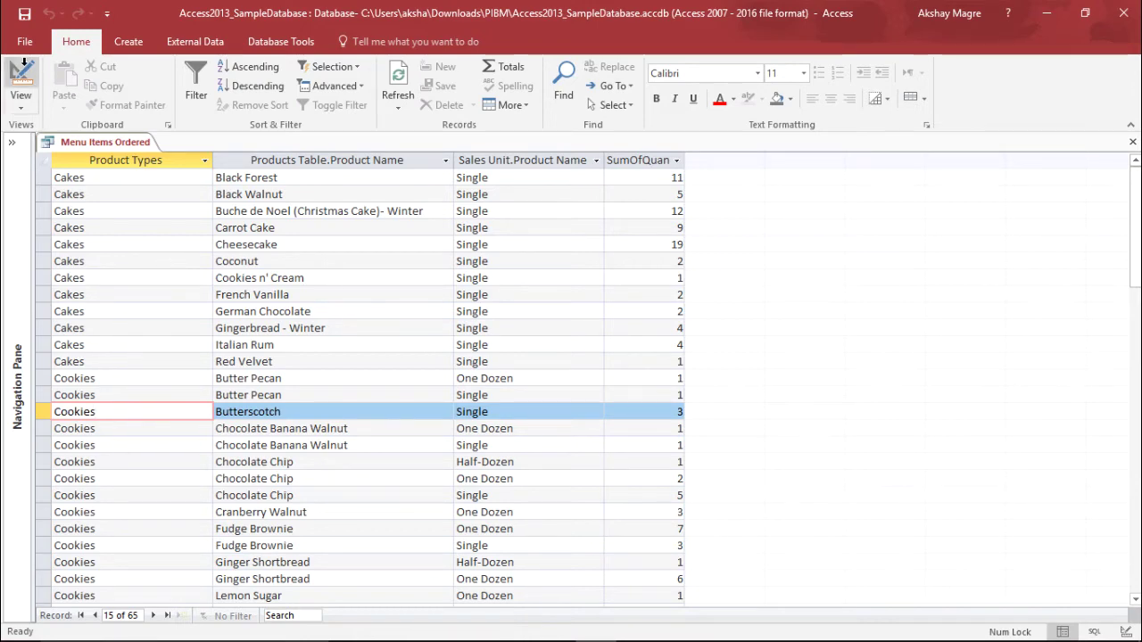
In Design view, enter [Type the Product Name] as the Product Types criterion
left_click(21, 104)
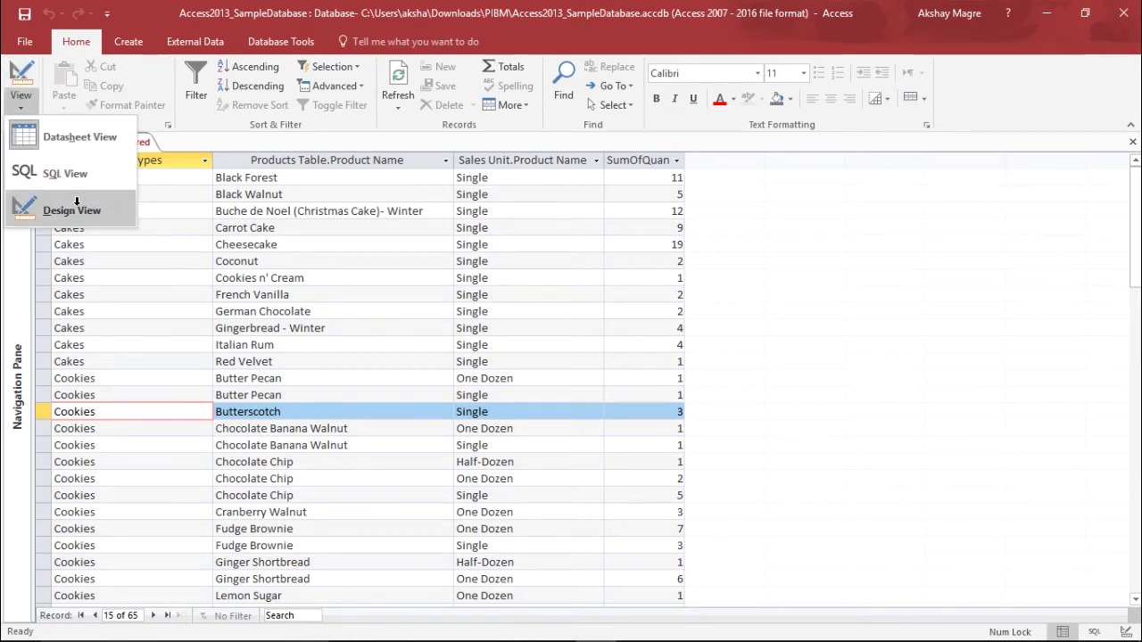
left_click(76, 202)
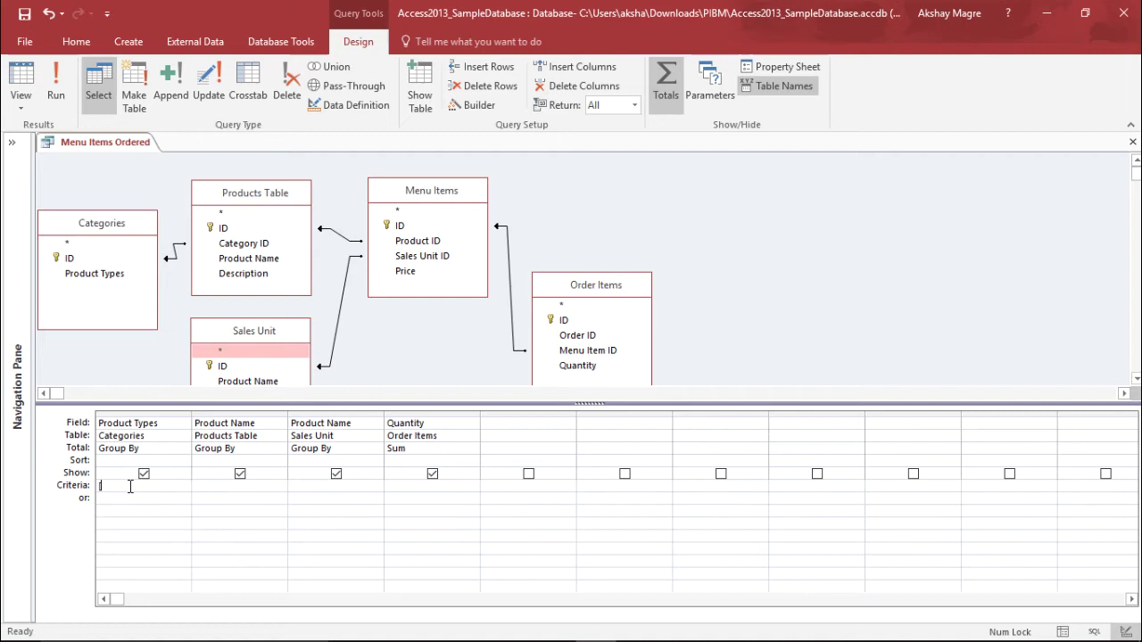
type("[")
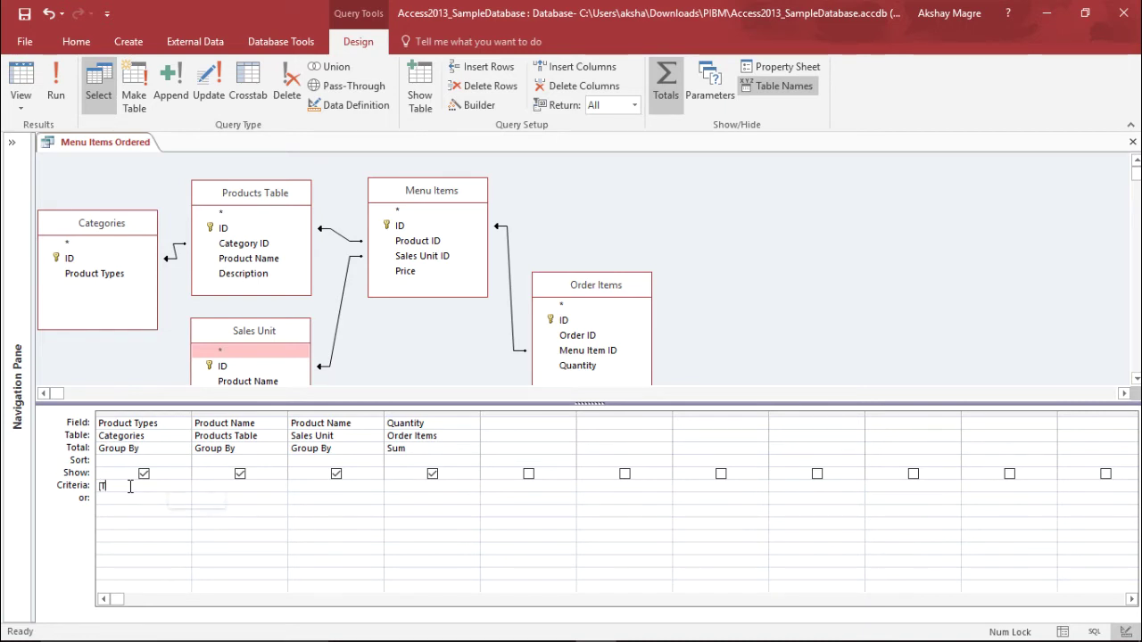
type("Type the Pro")
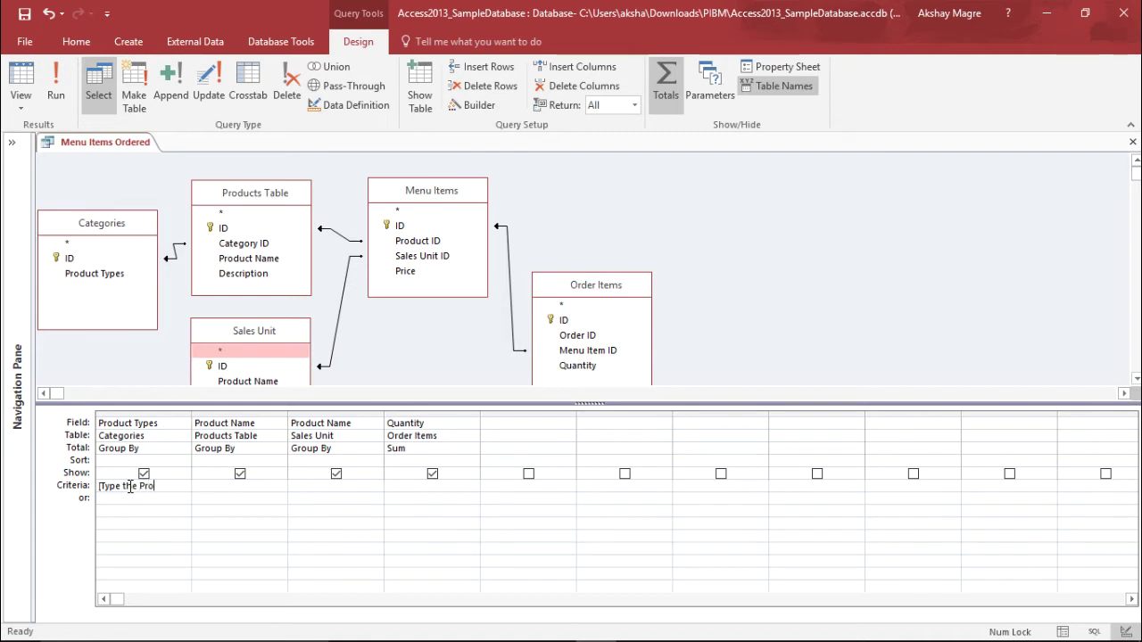
type("duct Name")
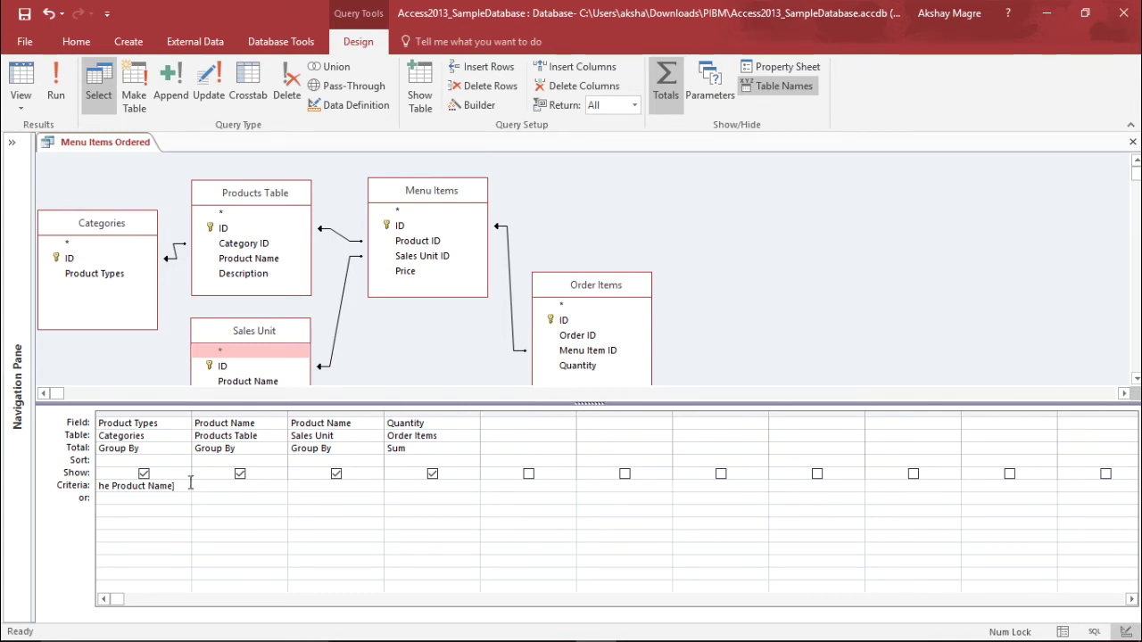
Check the full criterion text in the Zoom box and accept it
right_click(163, 486)
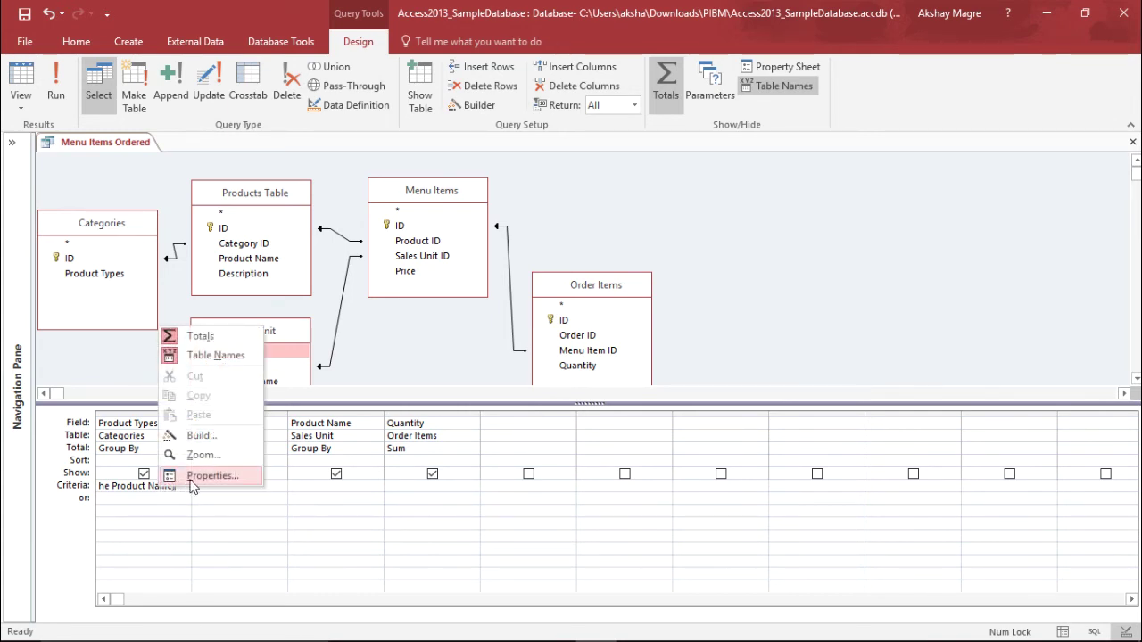
left_click(198, 524)
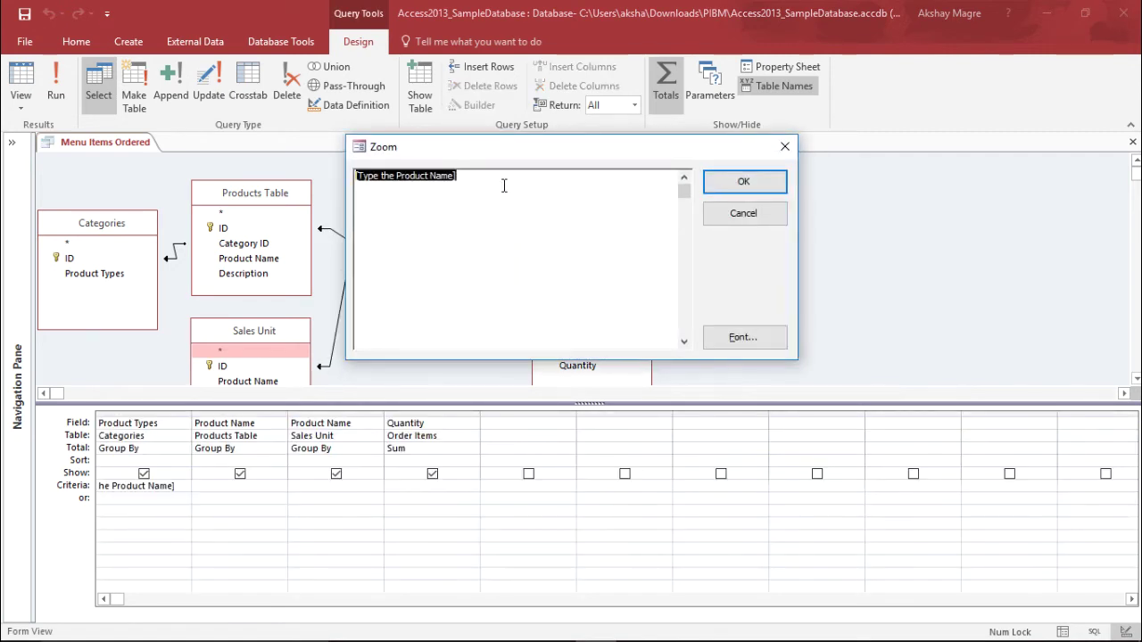
left_click(741, 185)
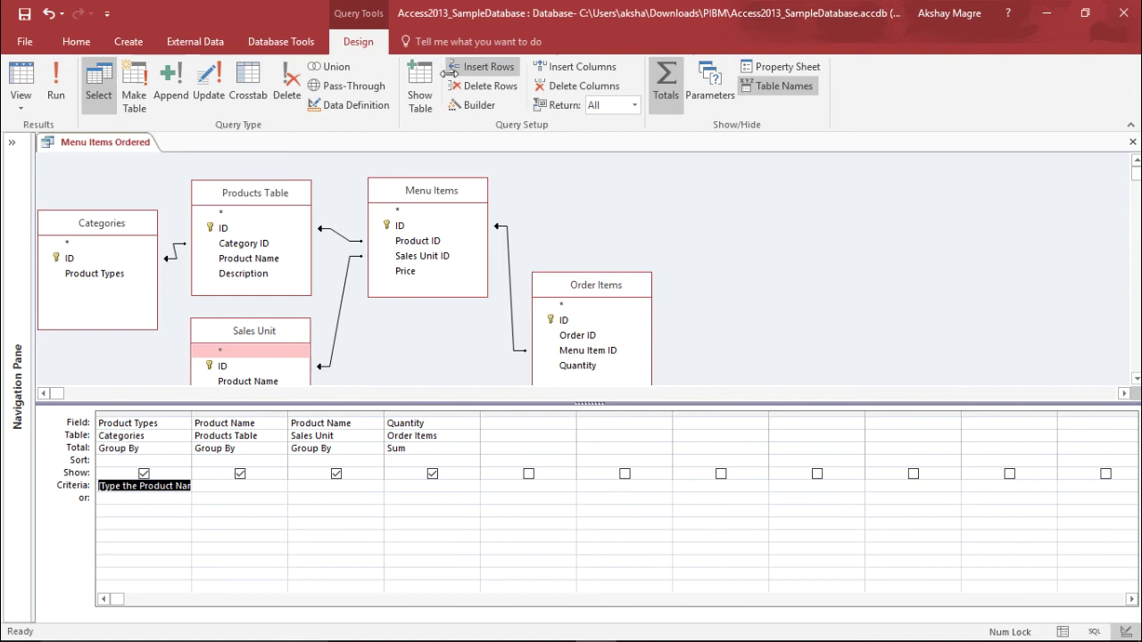
Run the query, enter Cakes at the parameter prompt, and view the 12 Cakes records
left_click(58, 97)
left_click_drag(587, 198, 493, 270)
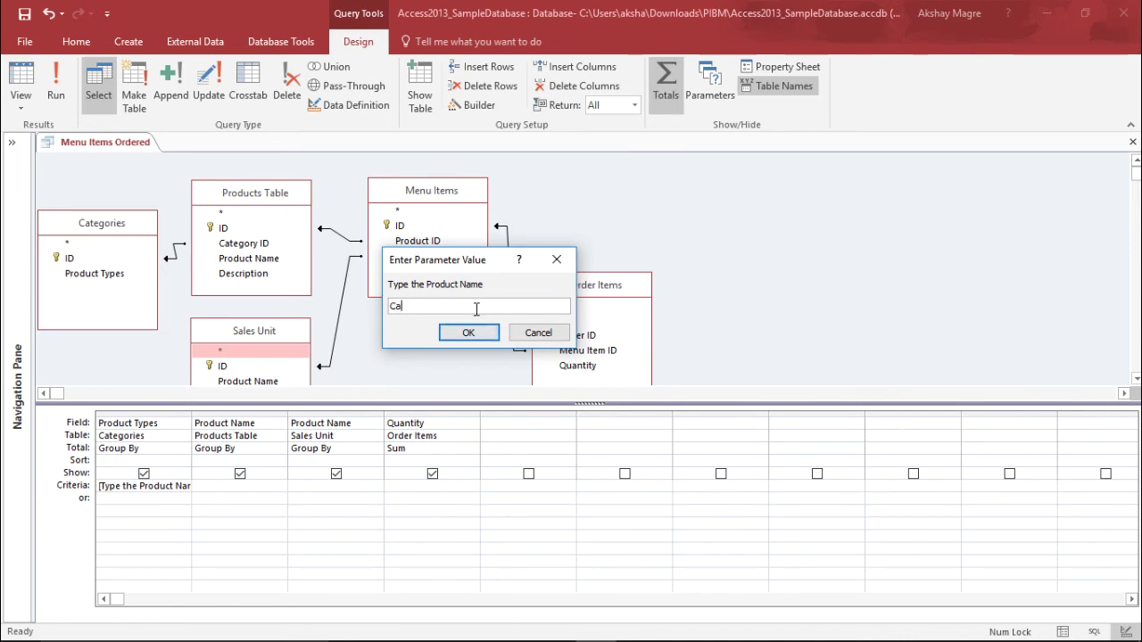
type("kes")
key("Return")
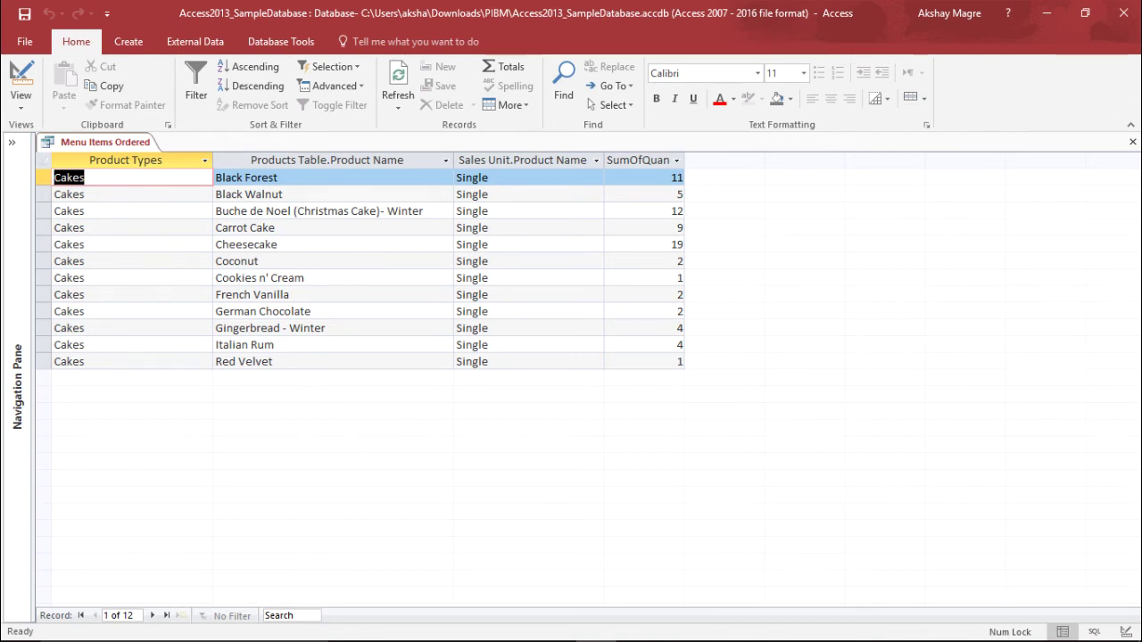
left_click(85, 228)
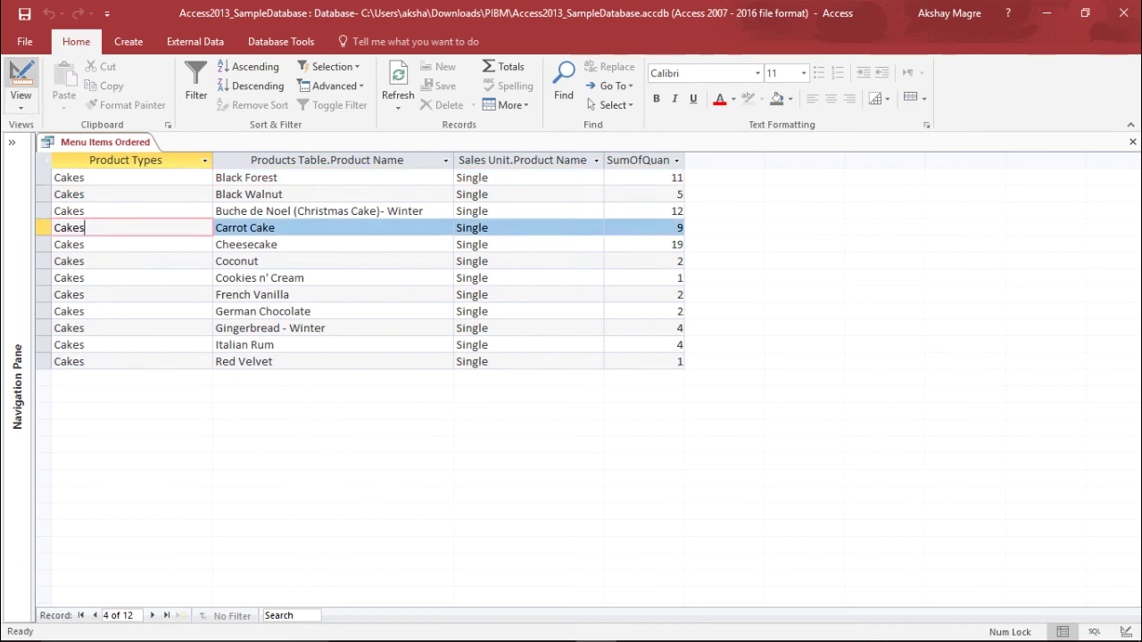
Rerun the query with Cookies entered as the product name
left_click(20, 84)
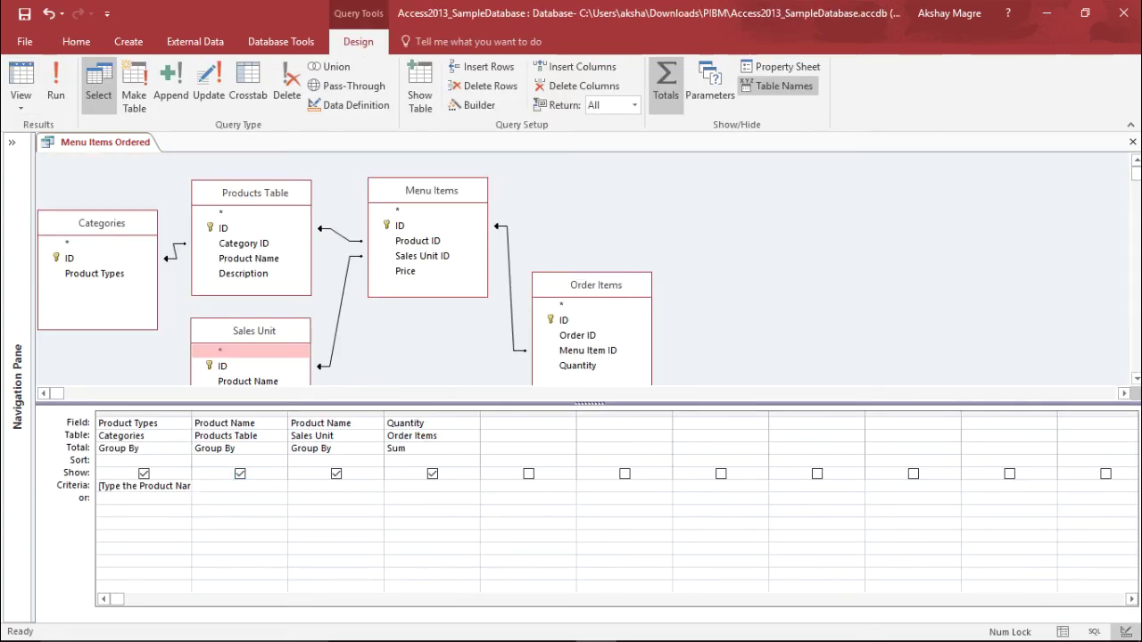
left_click(56, 84)
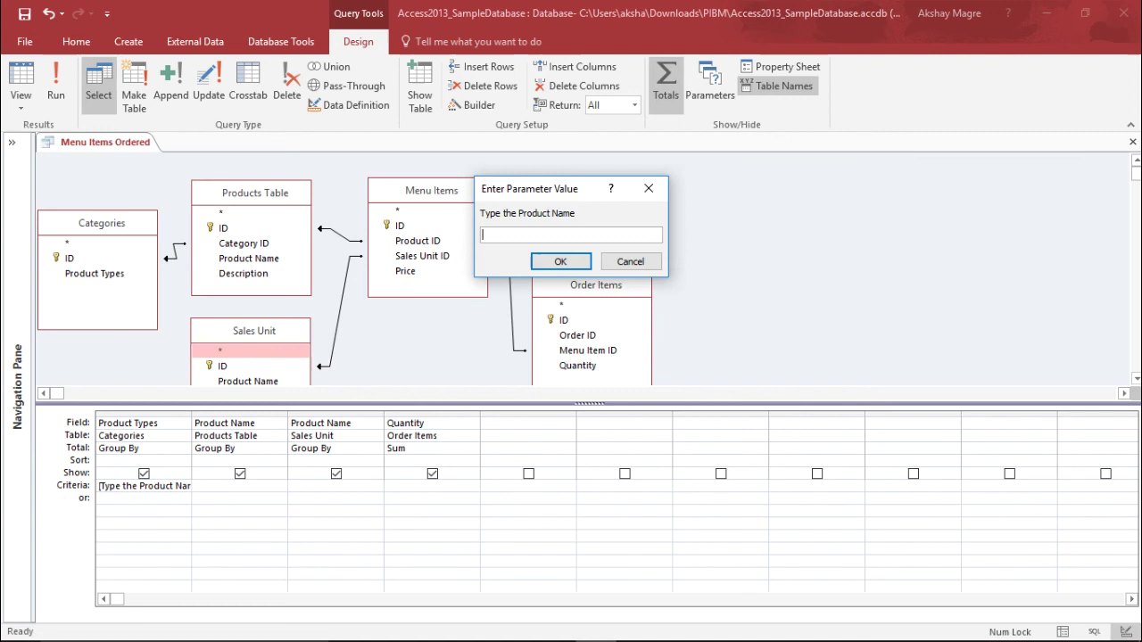
type("Cookies")
key("Return")
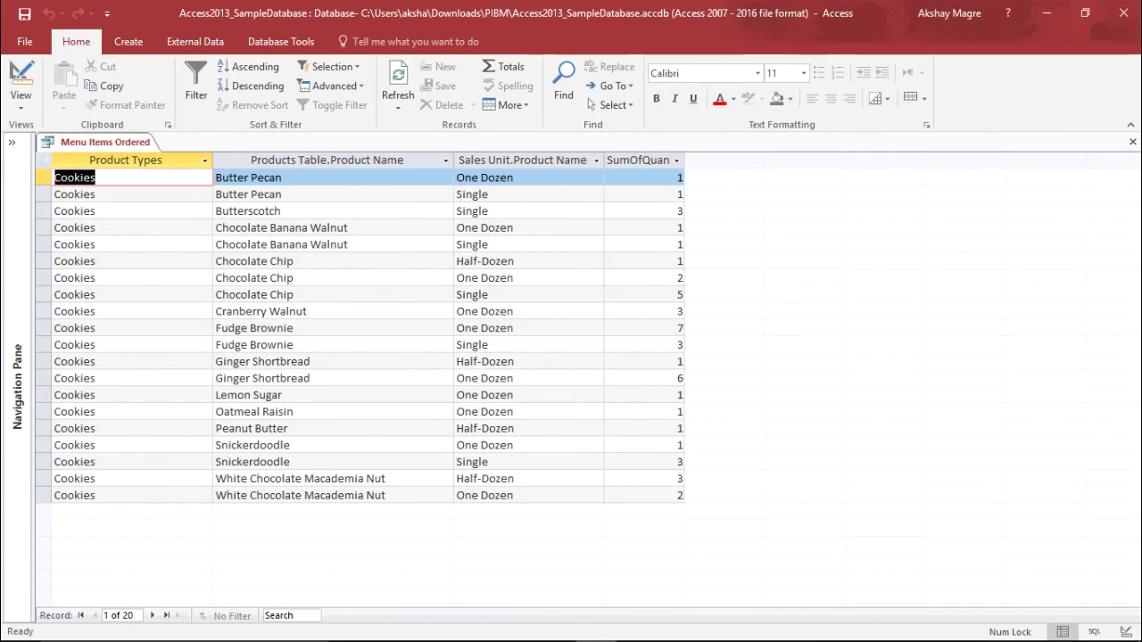
Browse the 20 Cookies records, including Snickerdoodle One Dozen and Fudge Brownie One Dozen
left_click(94, 245)
key("Down")
key("Down")
key("Down")
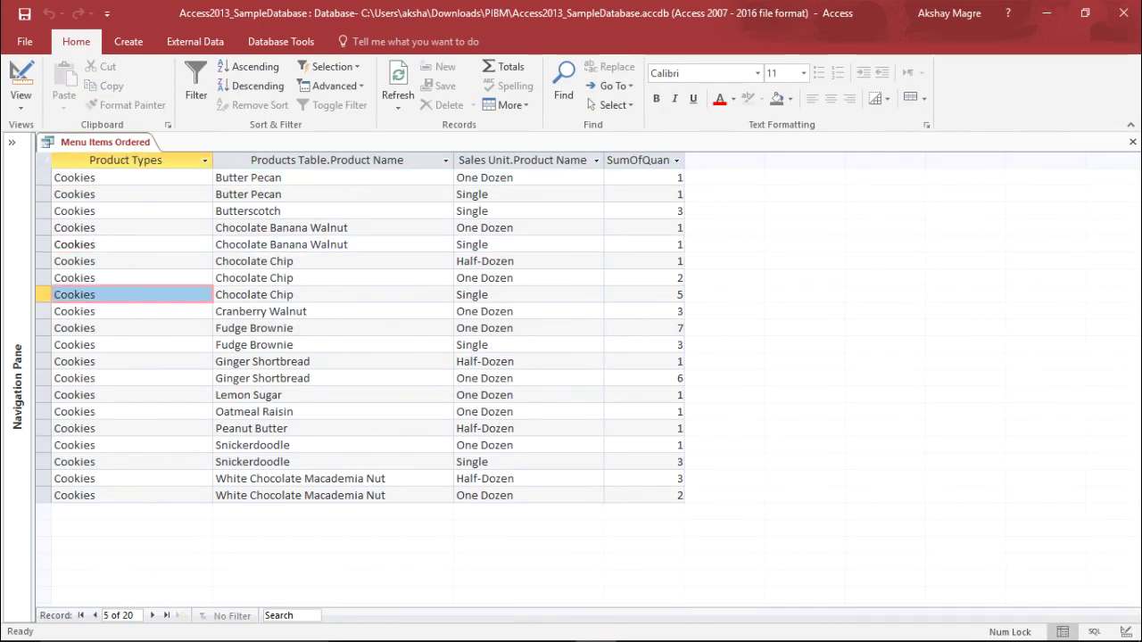
key("Down")
key("Down")
key("Down")
key("Down")
key("Down")
key("Down")
key("Down")
key("Down")
left_click(94, 445)
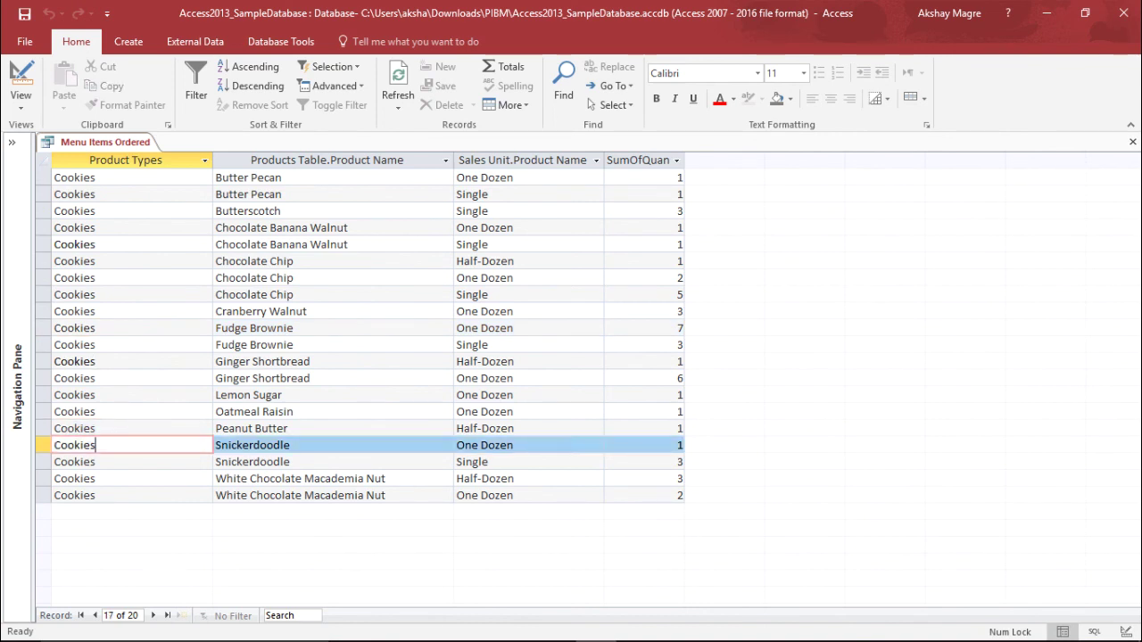
left_click(71, 328)
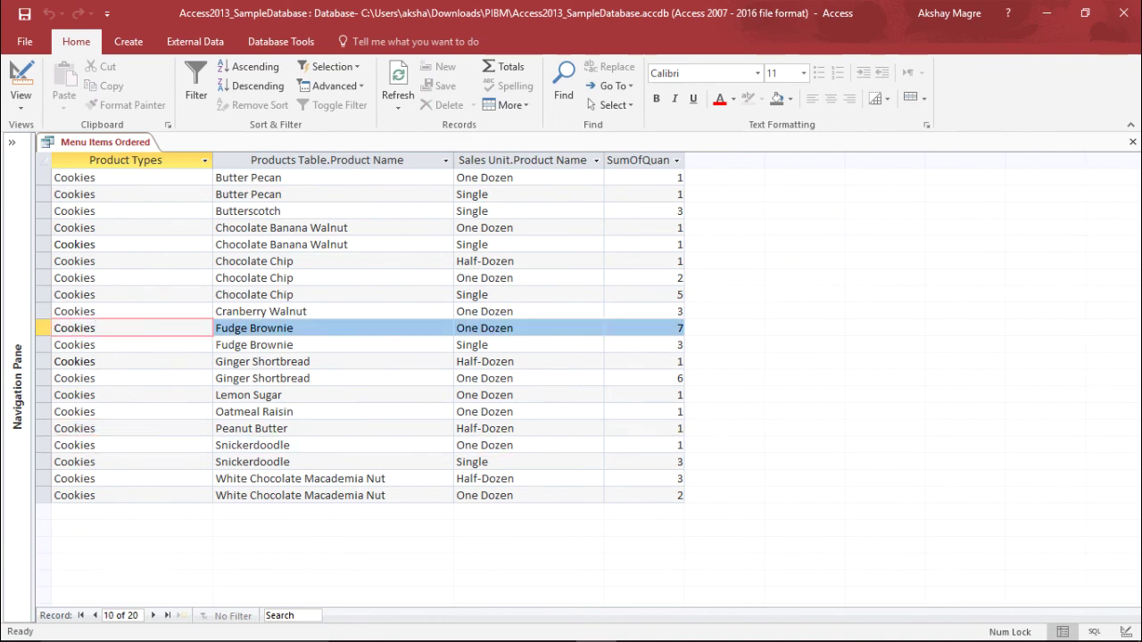